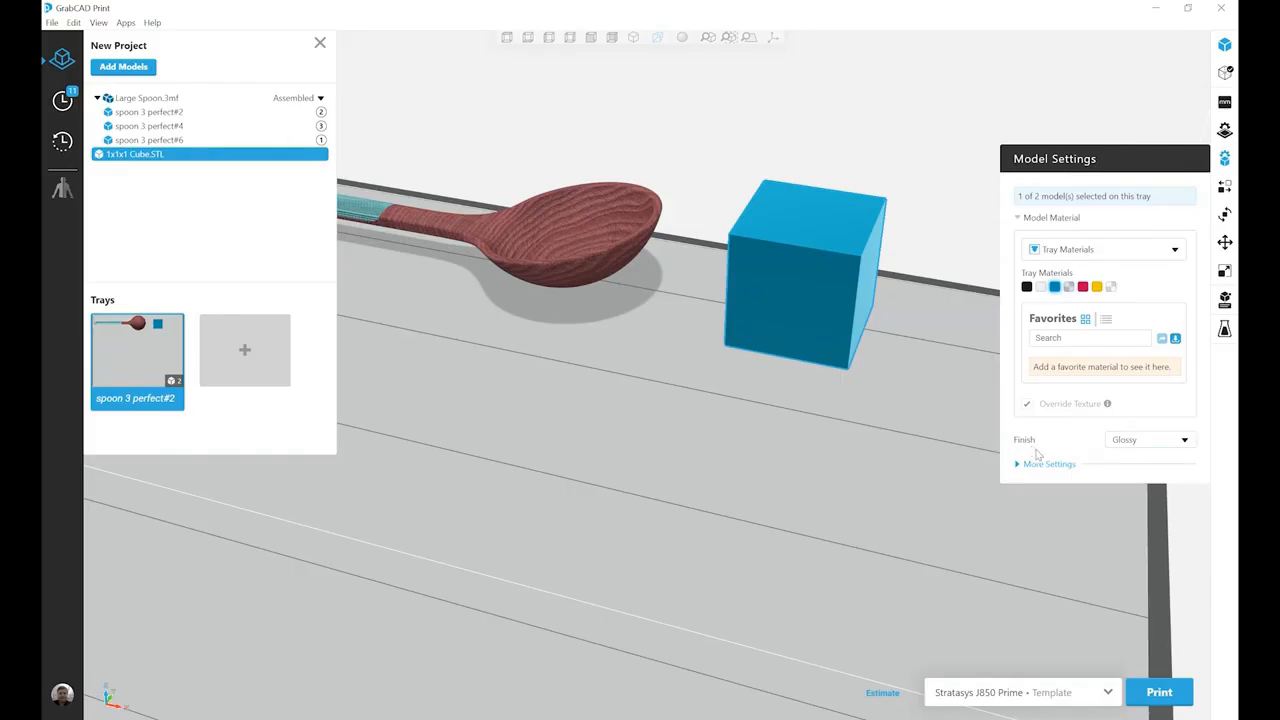
# Switch the cube's finish to Matte and back to Glossy
pyautogui.click(1183, 446)
pyautogui.click(1160, 457)
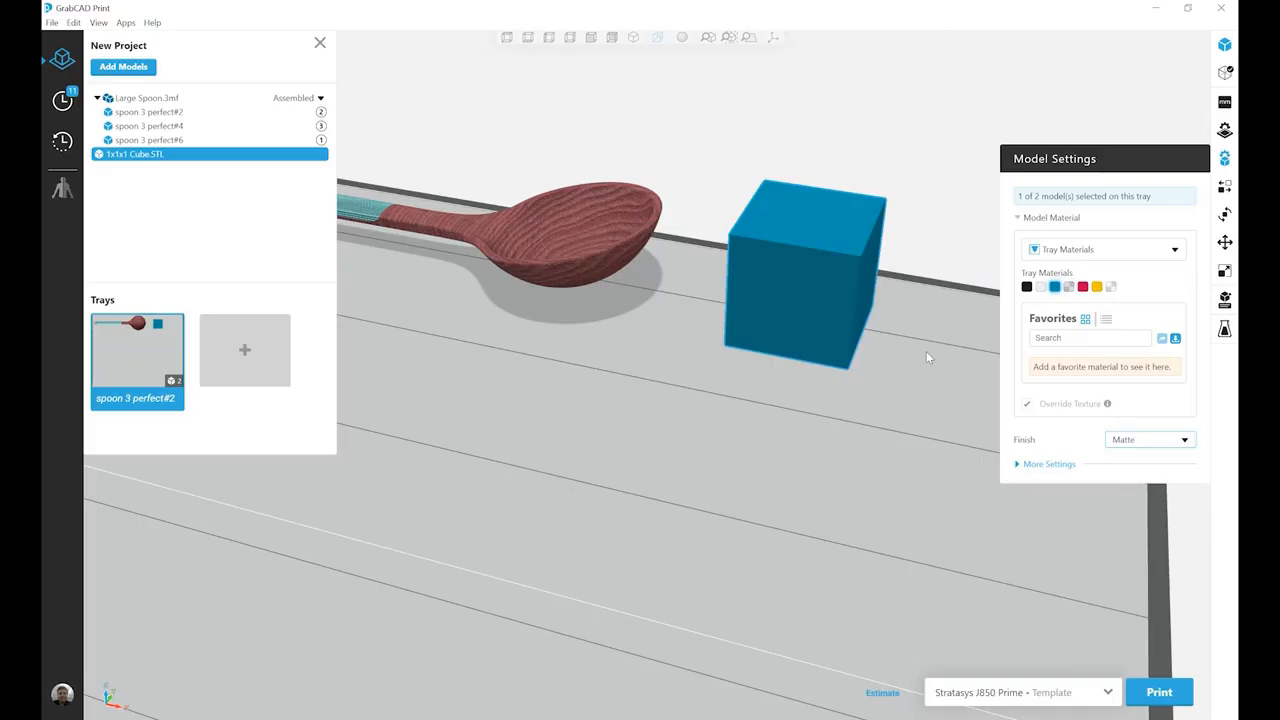
pyautogui.click(1136, 441)
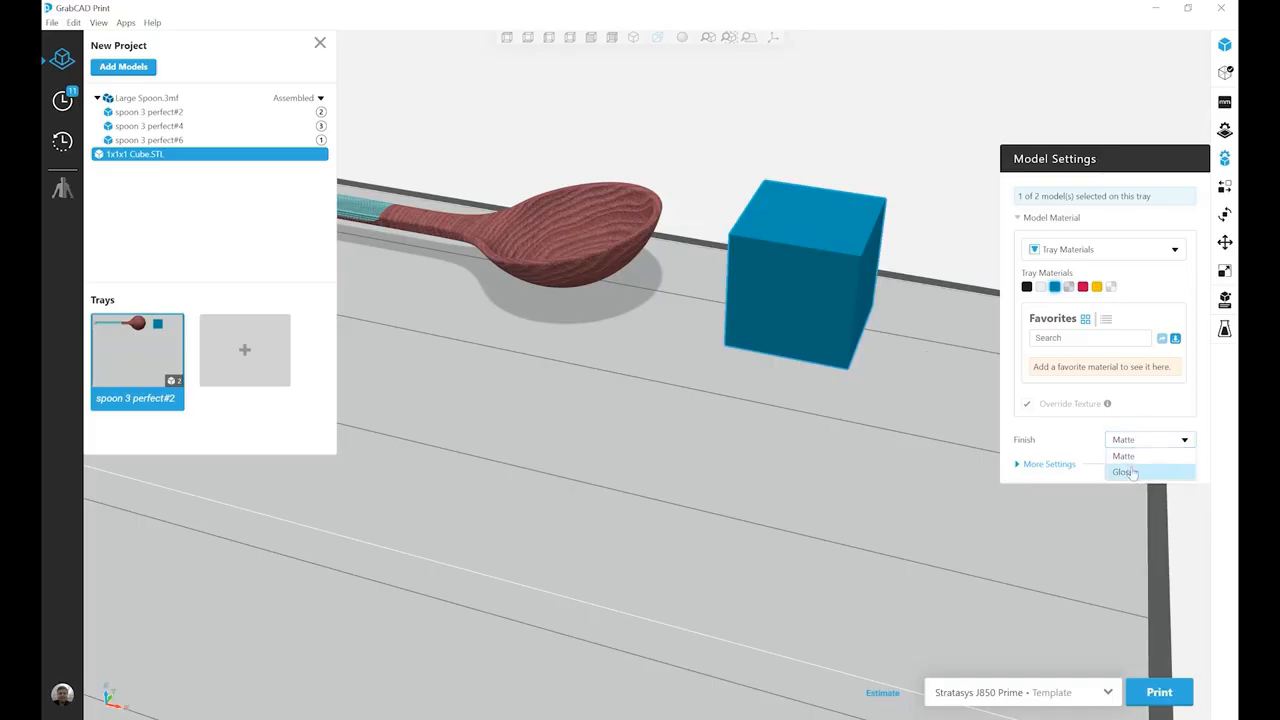
pyautogui.click(1124, 471)
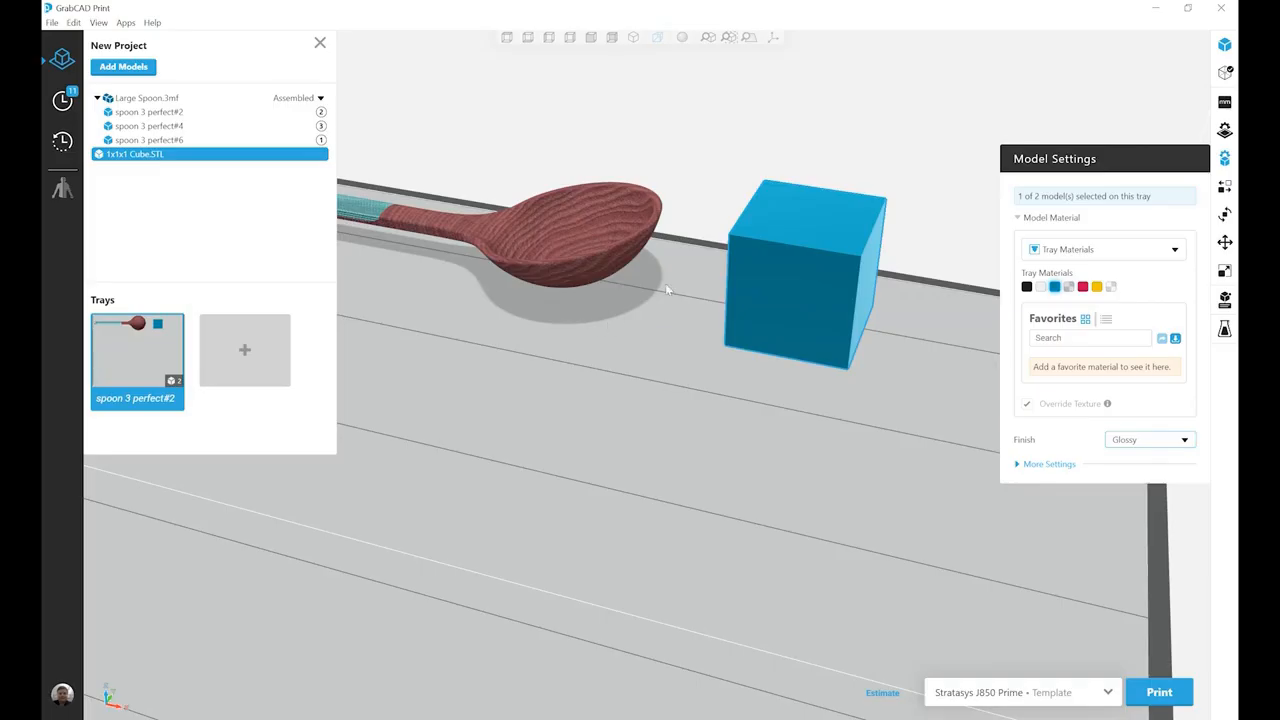
# Turn on the checkered surface preview and examine the spoon's bowl and underside
pyautogui.click(682, 38)
pyautogui.moveTo(507, 274); pyautogui.dragTo(808, 405, button='middle')
pyautogui.scroll(1, 658, 367)
pyautogui.scroll(2, 646, 369)
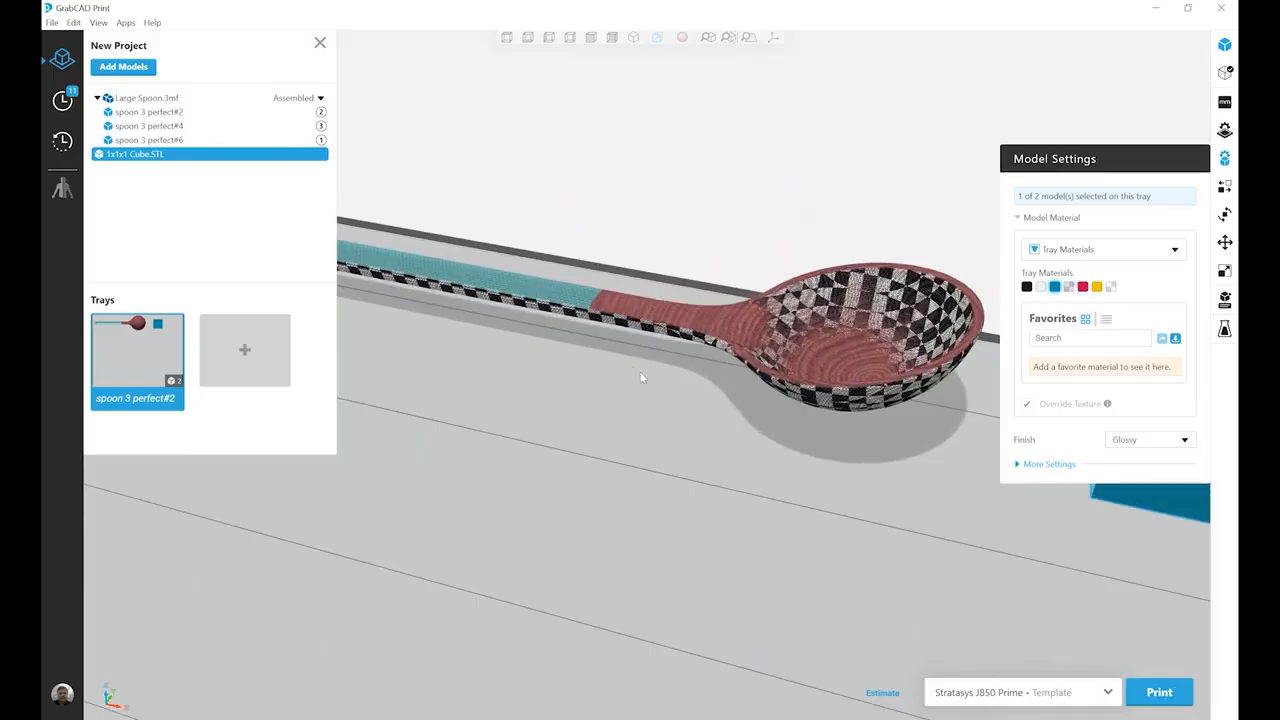
pyautogui.moveTo(654, 363); pyautogui.dragTo(725, 209, button='right')
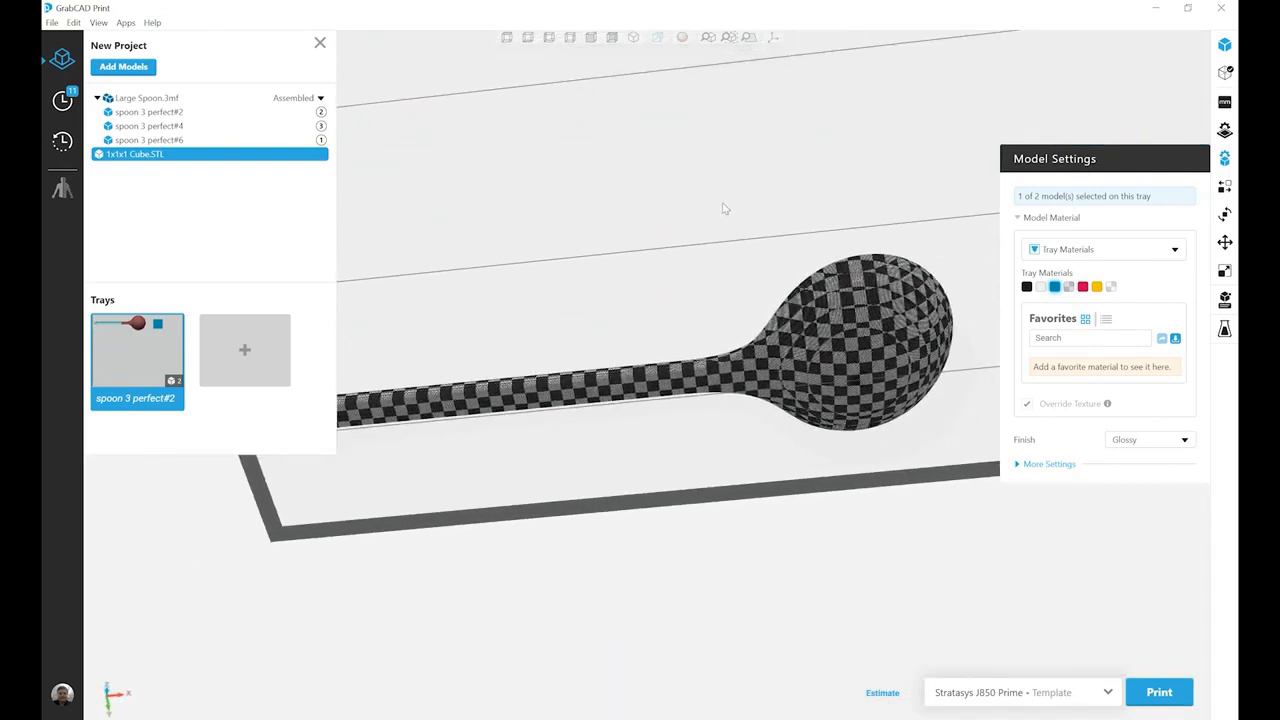
pyautogui.moveTo(674, 326); pyautogui.dragTo(655, 405, button='right')
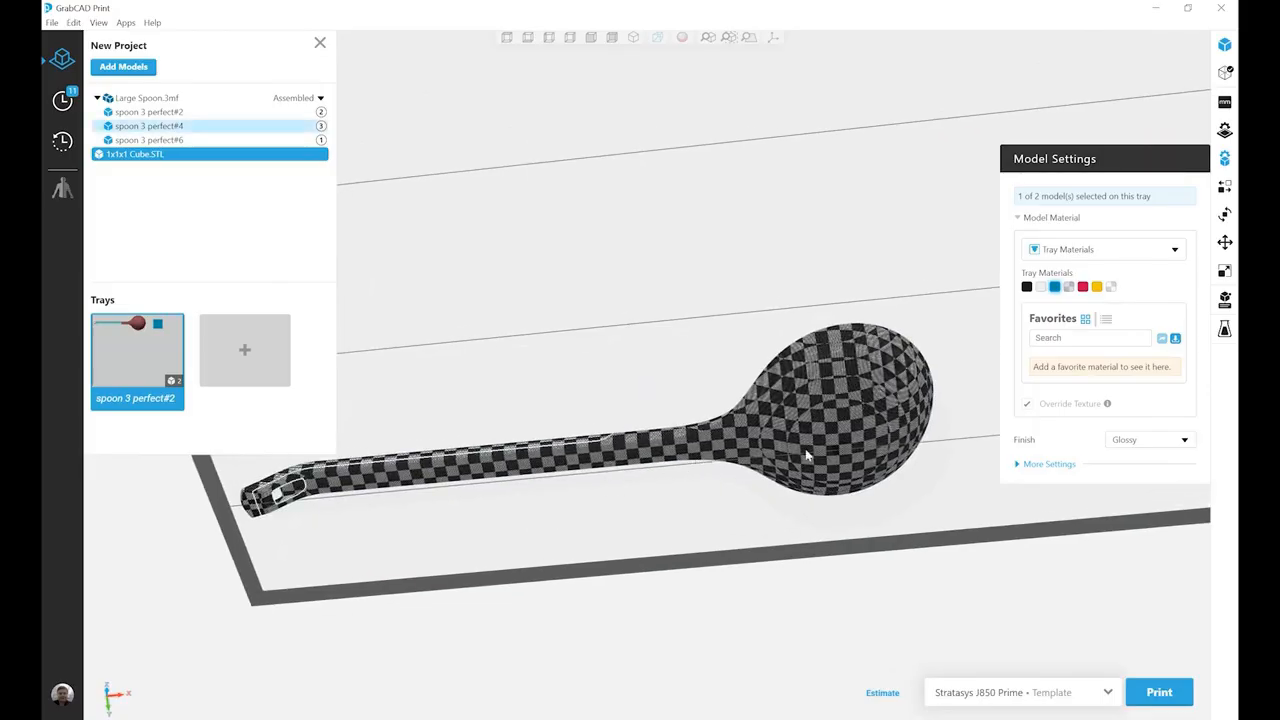
pyautogui.moveTo(718, 280); pyautogui.dragTo(709, 425, button='right')
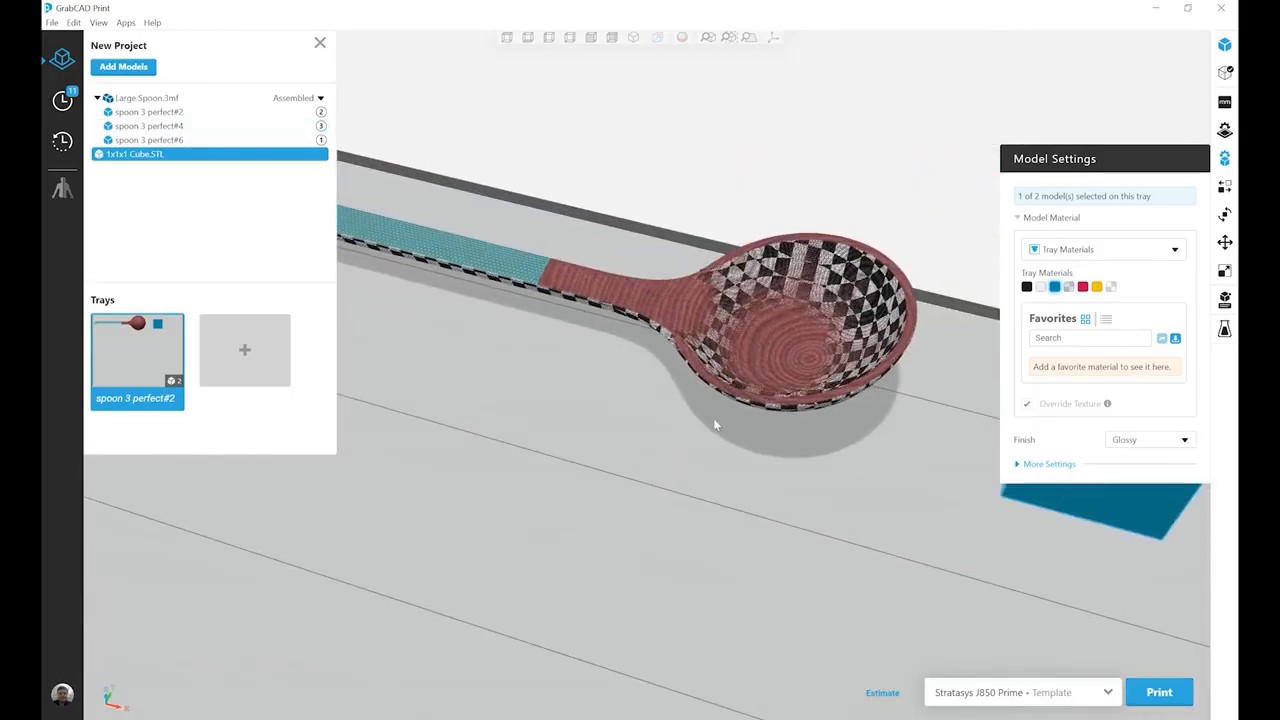
pyautogui.scroll(-1, 799, 335)
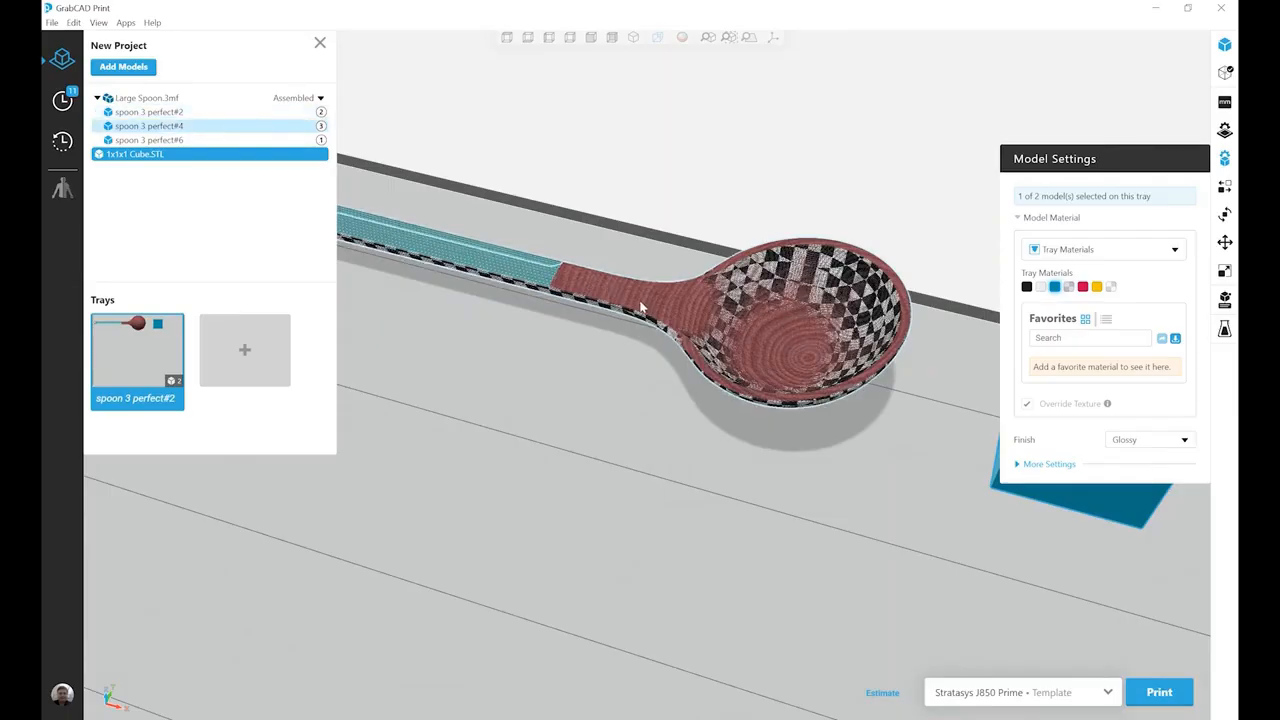
# Examine the checkered surface preview on the cube's underside and sides
pyautogui.moveTo(886, 443); pyautogui.dragTo(582, 395, button='middle')
pyautogui.moveTo(580, 394); pyautogui.dragTo(672, 243, button='right')
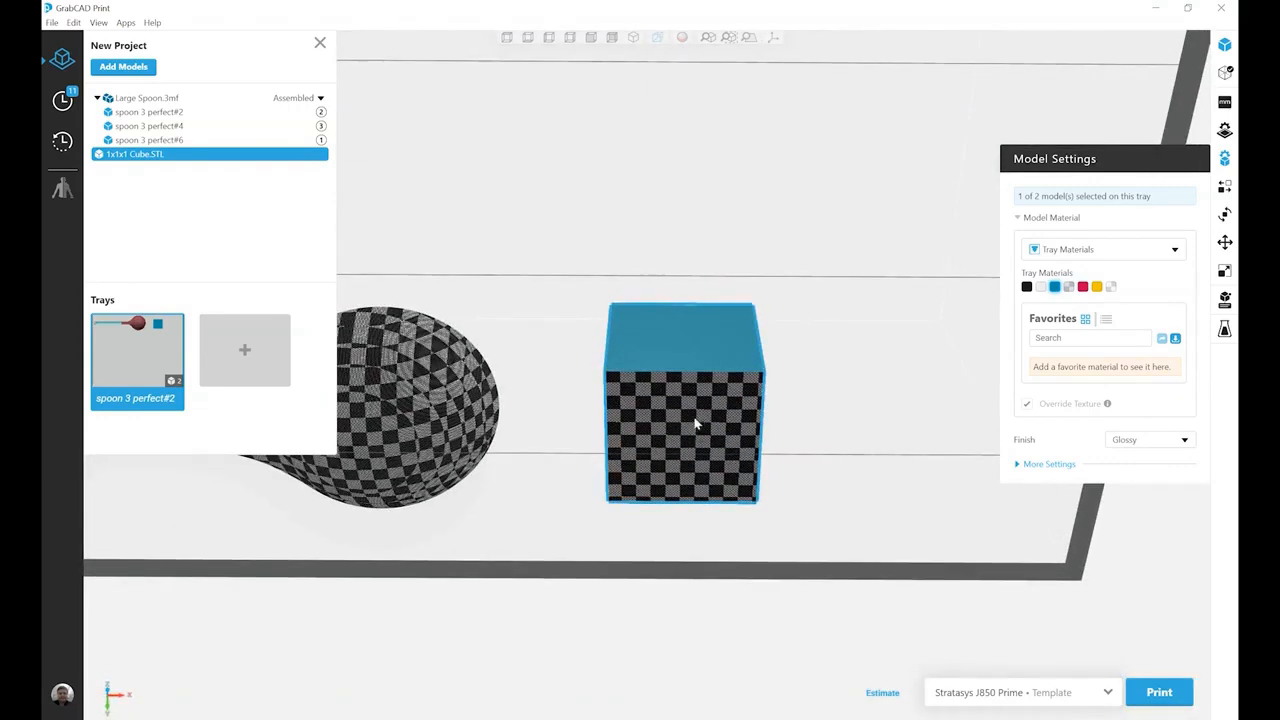
pyautogui.moveTo(835, 210); pyautogui.dragTo(773, 406, button='right')
pyautogui.moveTo(645, 443); pyautogui.dragTo(786, 416, button='middle')
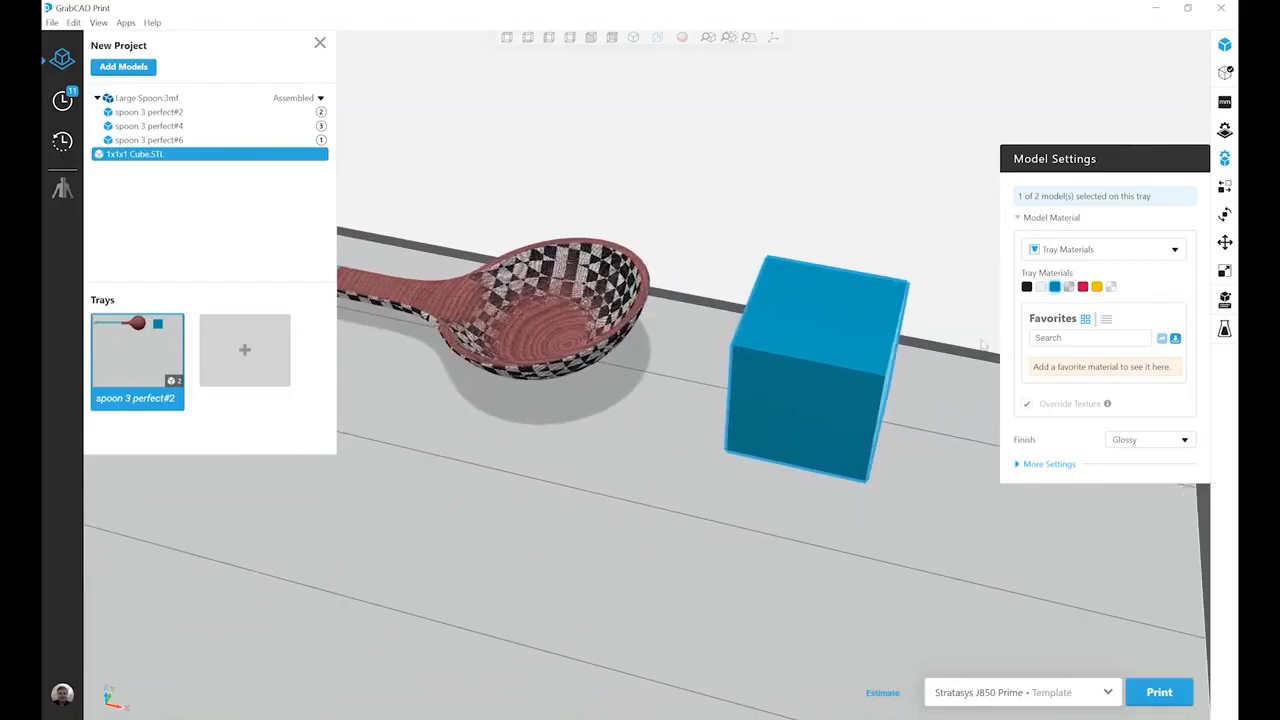
# Expand the cube's additional model settings and choose Standard as its support strength
pyautogui.click(1019, 466)
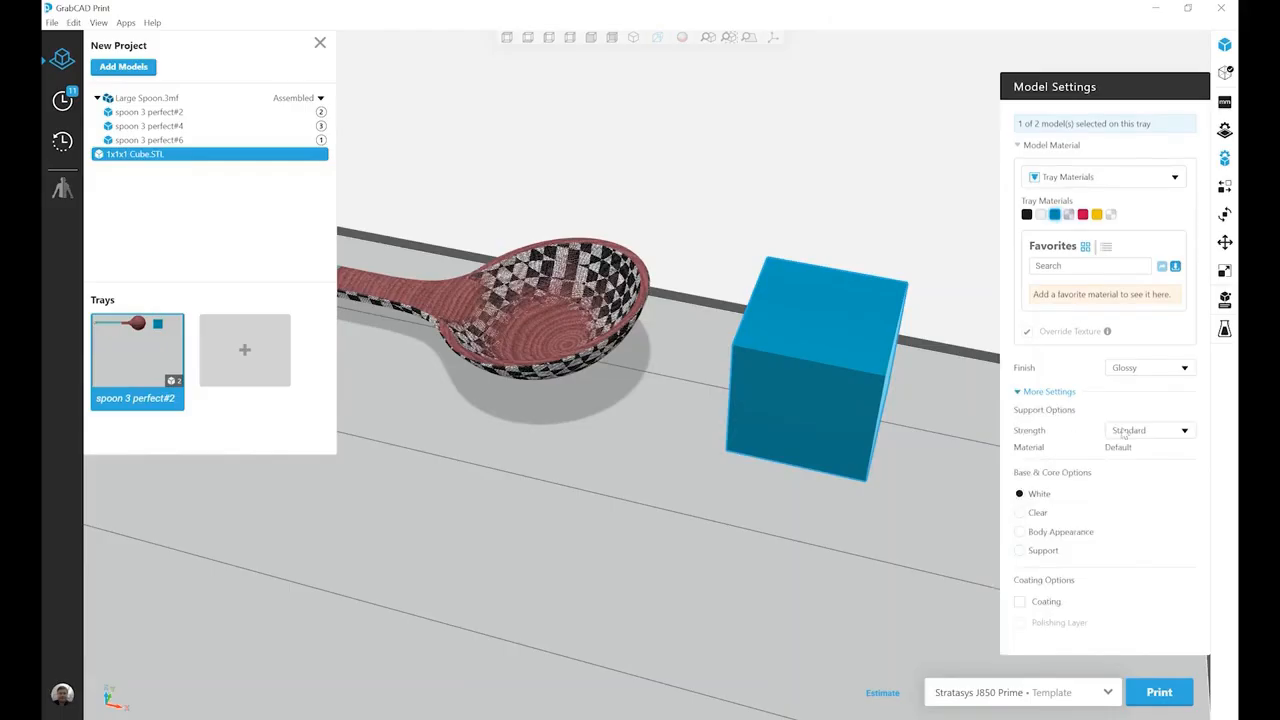
pyautogui.click(1187, 431)
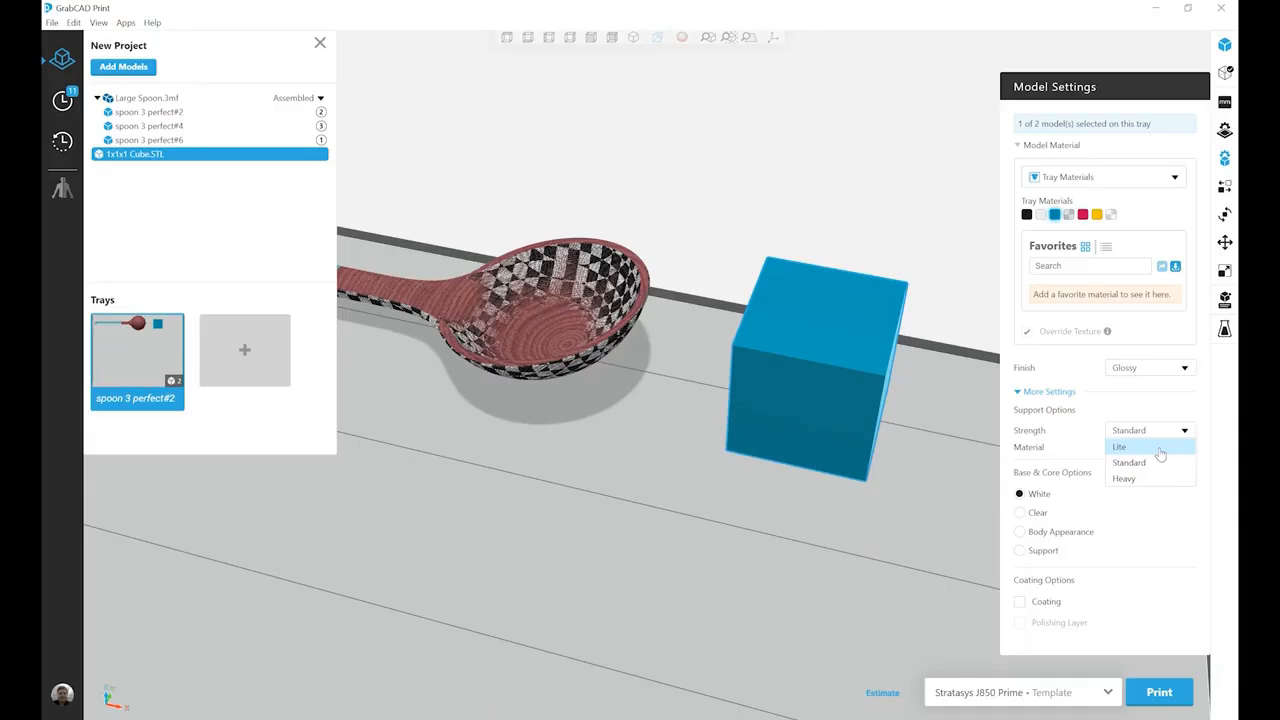
pyautogui.click(1157, 437)
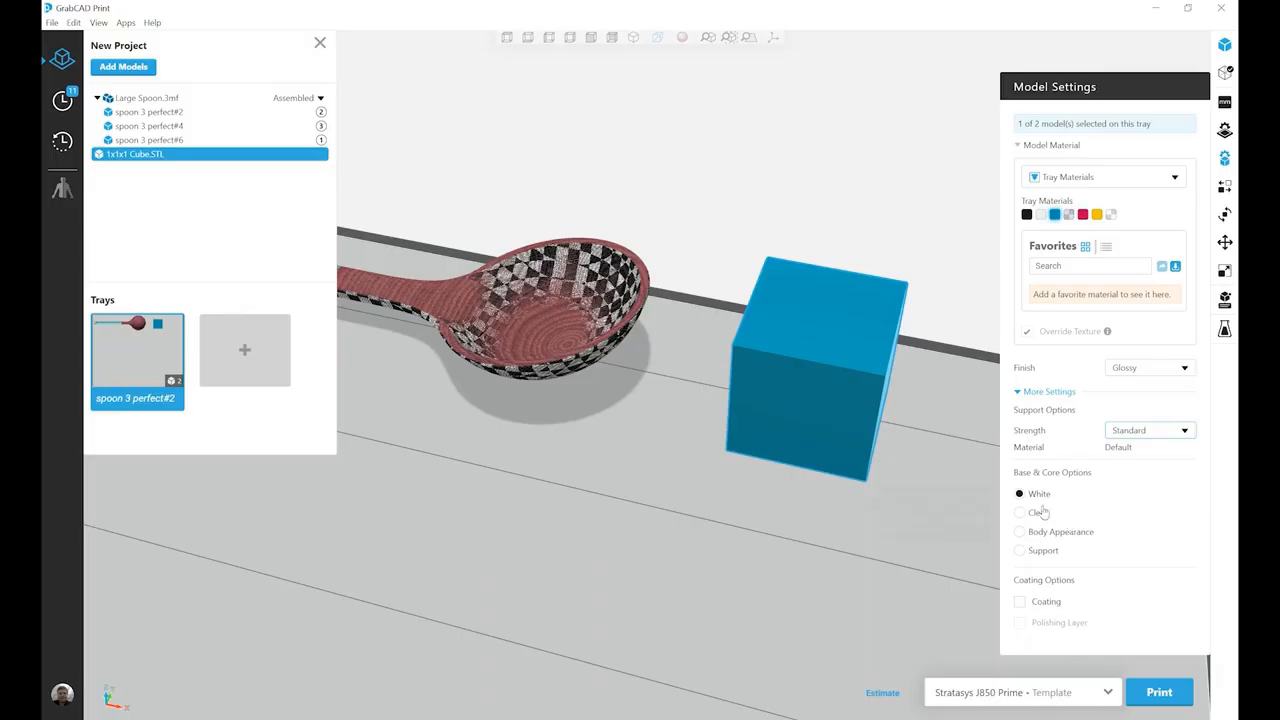
# Set the cube's core to Clear and turn off the checkered surface preview
pyautogui.moveTo(1056, 519)
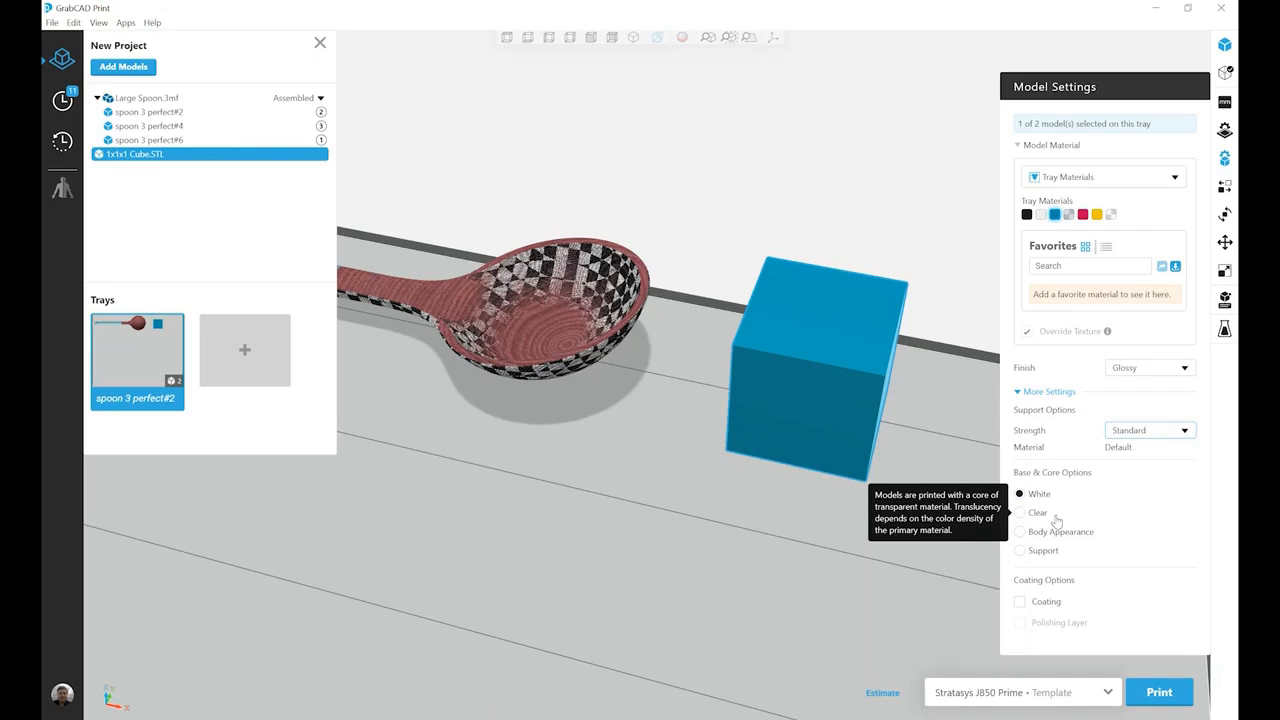
pyautogui.click(1020, 513)
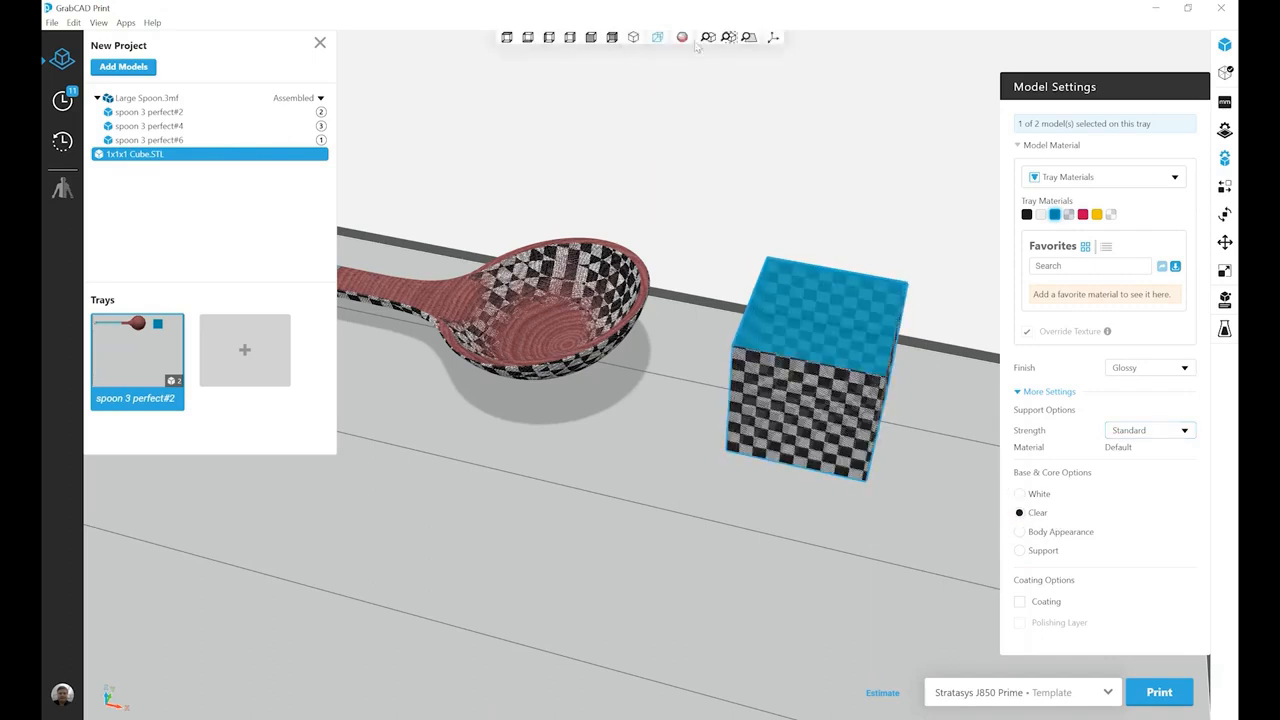
pyautogui.click(682, 37)
pyautogui.scroll(2, 915, 390)
pyautogui.moveTo(913, 404); pyautogui.dragTo(896, 341, button='right')
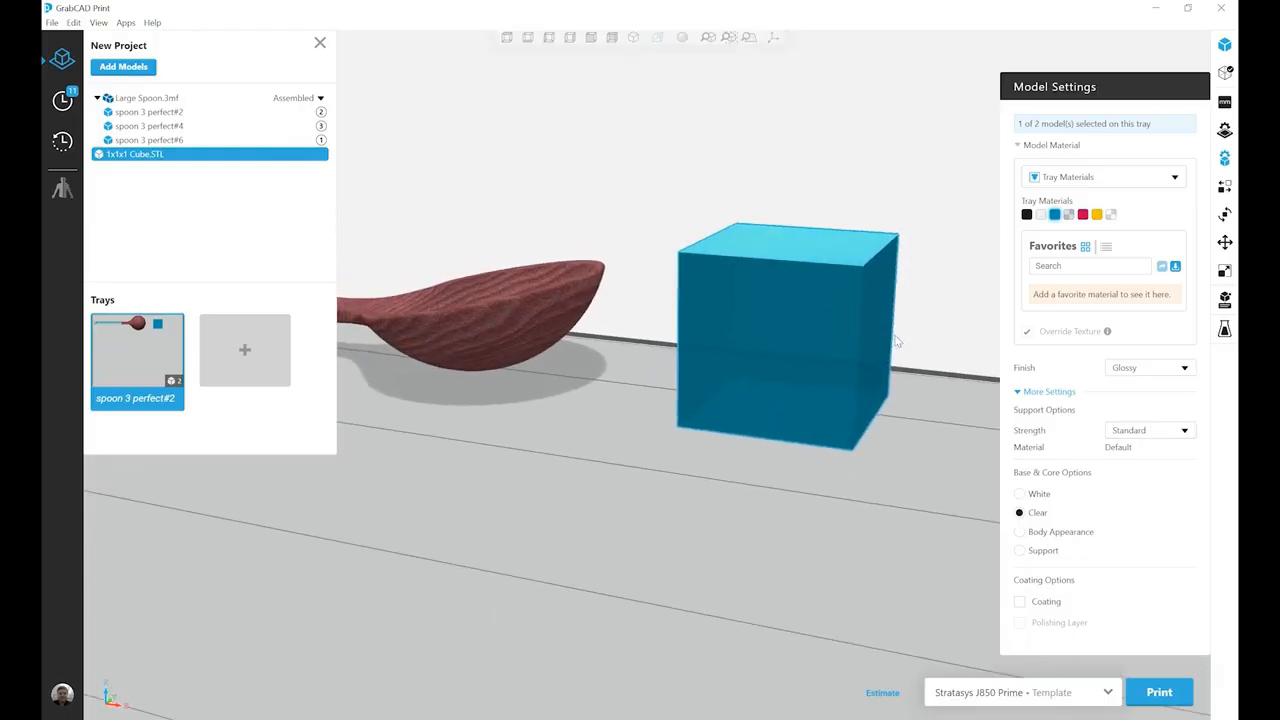
pyautogui.scroll(1, 897, 341)
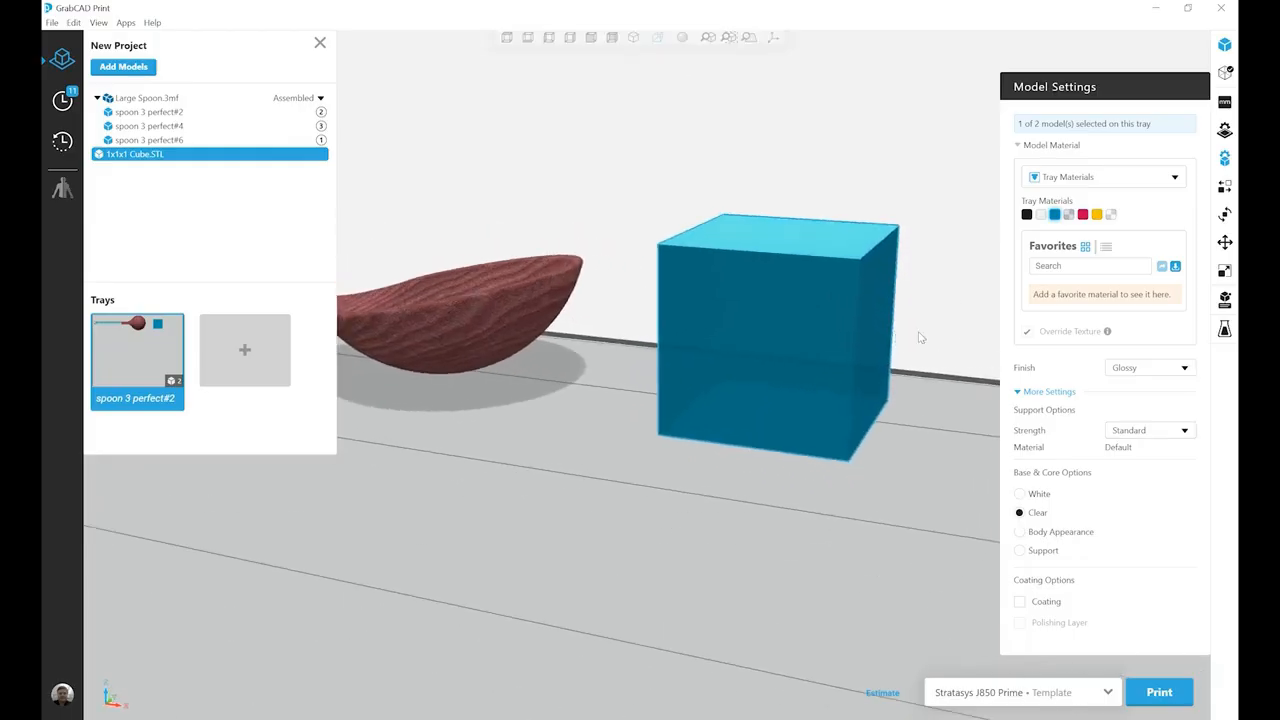
# Switch the cube's core to White and back to Clear to compare its transparency
pyautogui.click(1021, 494)
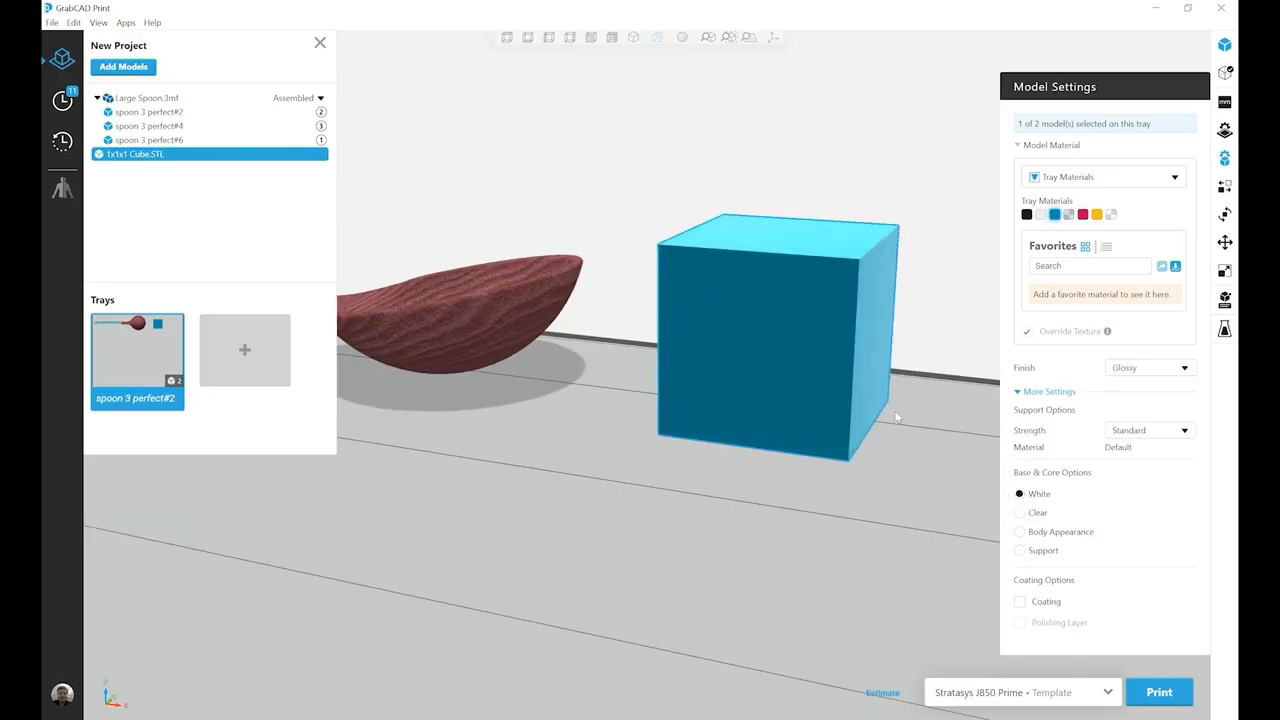
pyautogui.click(1020, 514)
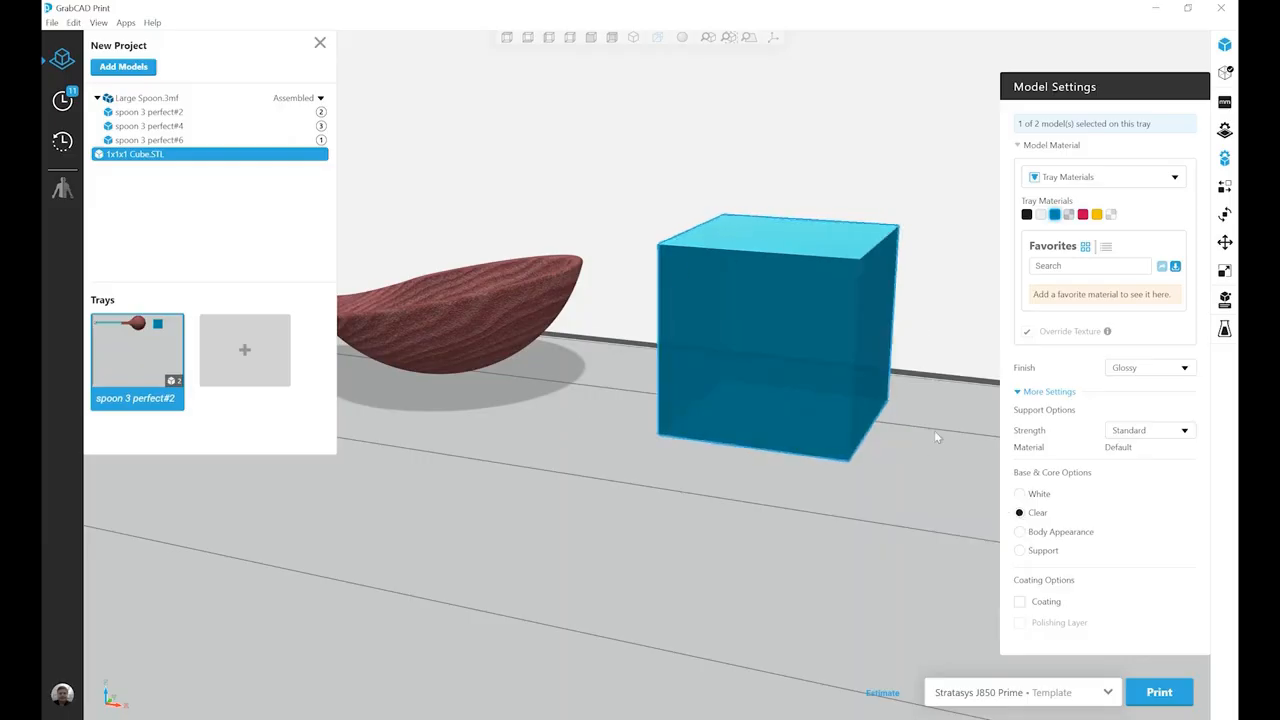
pyautogui.moveTo(944, 426); pyautogui.dragTo(936, 471, button='middle')
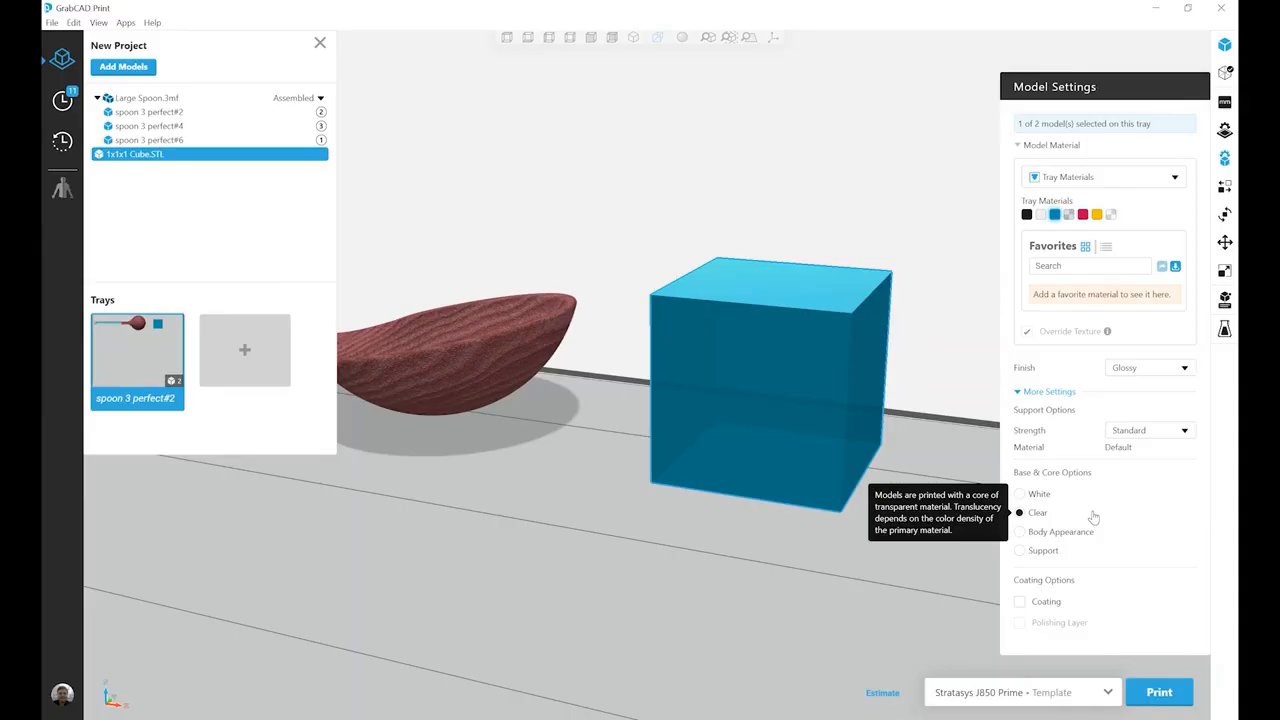
pyautogui.moveTo(603, 453); pyautogui.dragTo(769, 504, button='middle')
pyautogui.moveTo(769, 504); pyautogui.dragTo(758, 551, button='right')
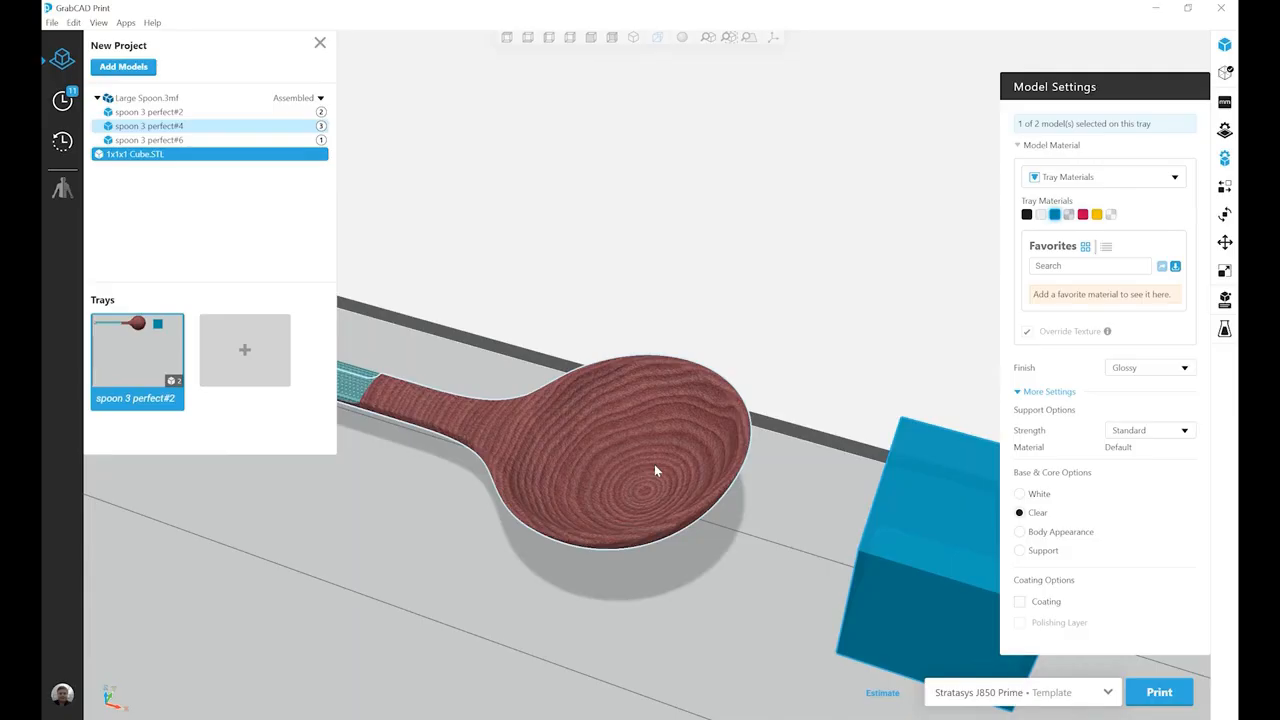
pyautogui.moveTo(783, 516); pyautogui.dragTo(606, 471, button='middle')
pyautogui.moveTo(606, 471); pyautogui.dragTo(857, 540, button='right')
pyautogui.moveTo(864, 570); pyautogui.dragTo(852, 545, button='middle')
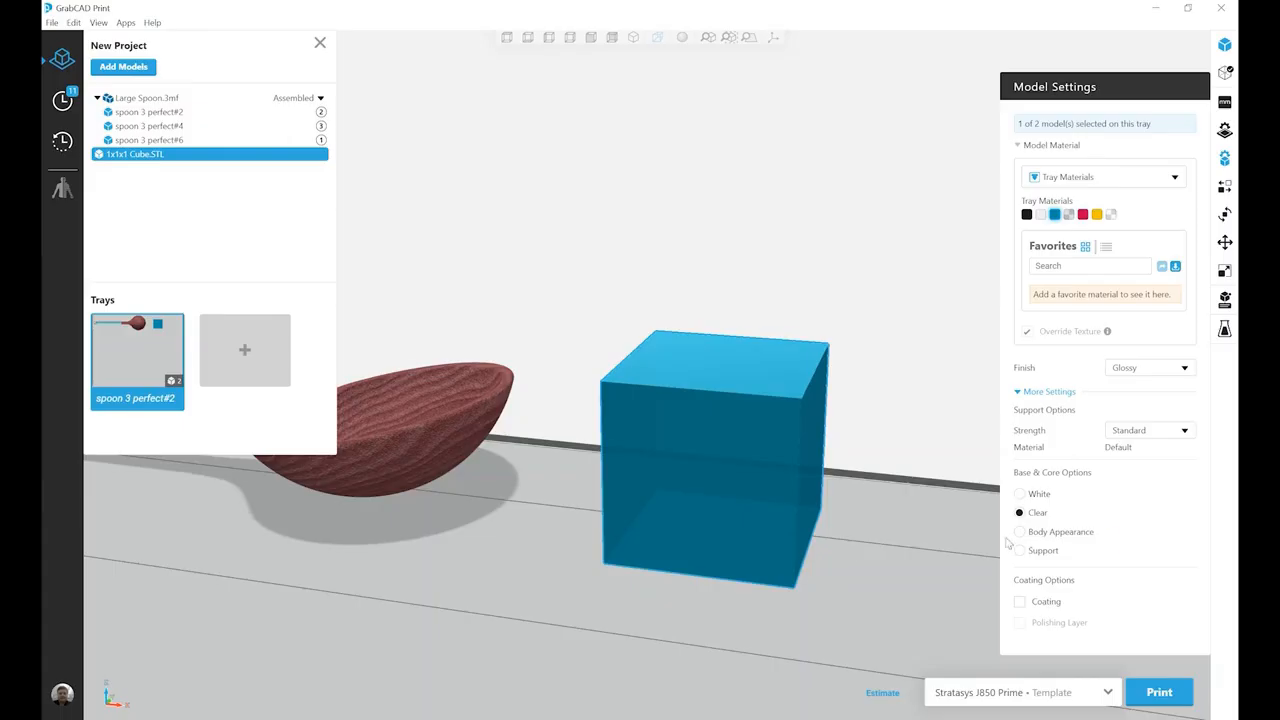
# Try Body Appearance as the cube's core option, and change the core to Support
pyautogui.moveTo(1055, 536)
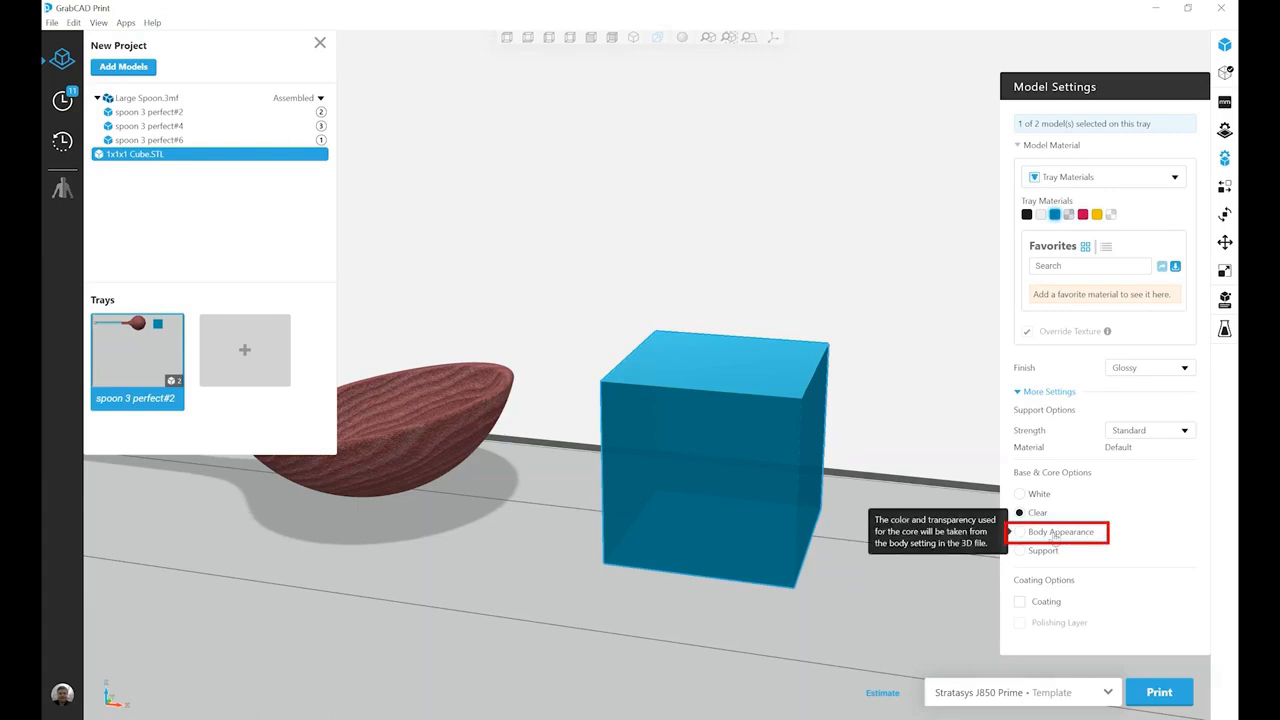
pyautogui.click(1055, 535)
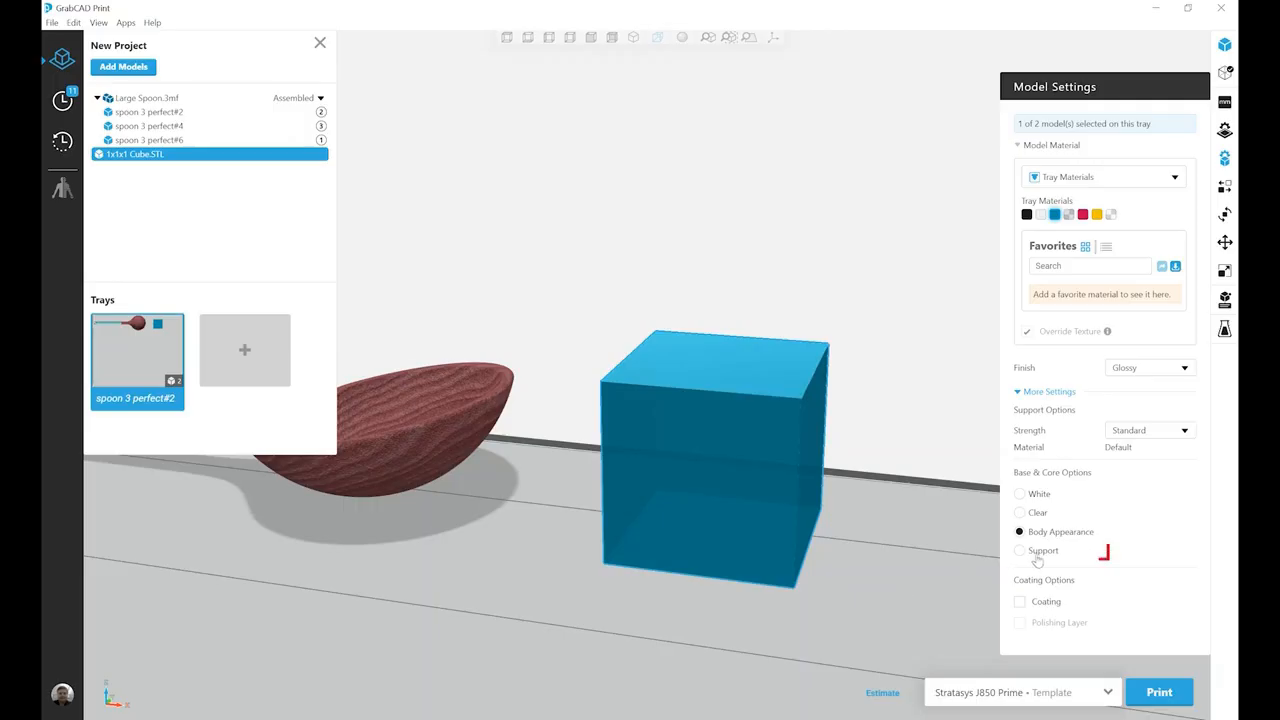
pyautogui.moveTo(1043, 566)
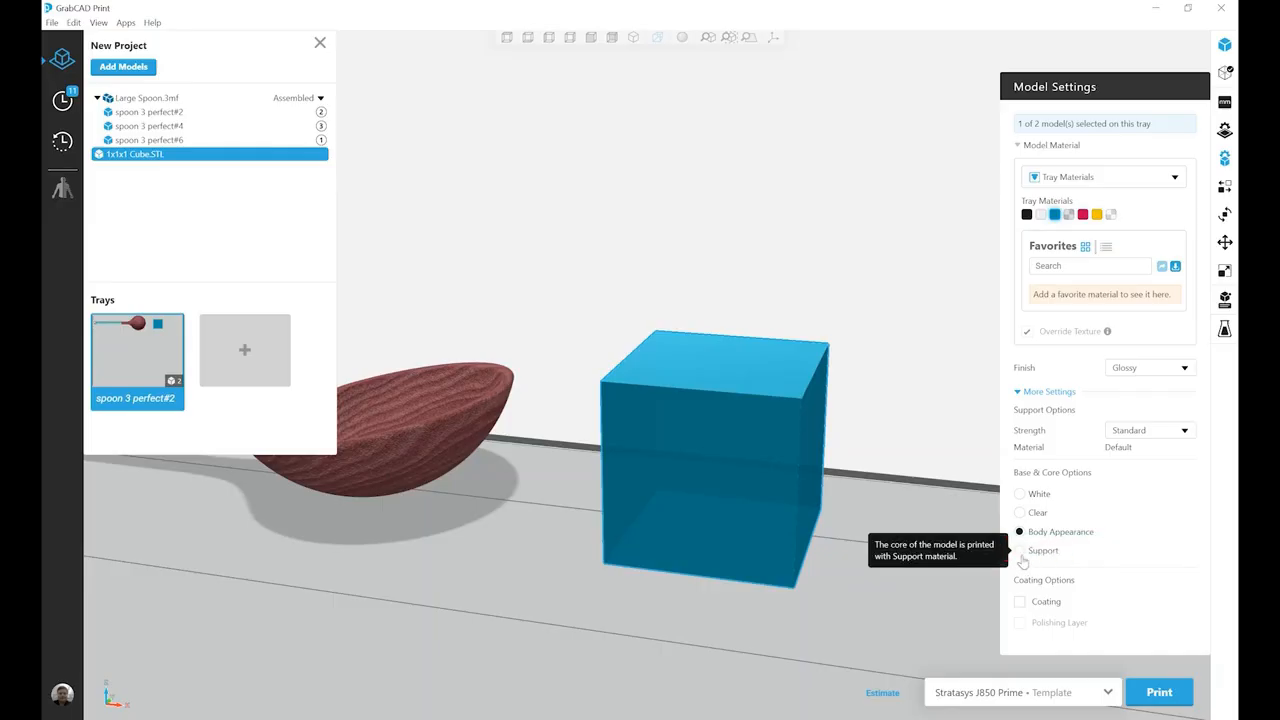
pyautogui.click(1020, 553)
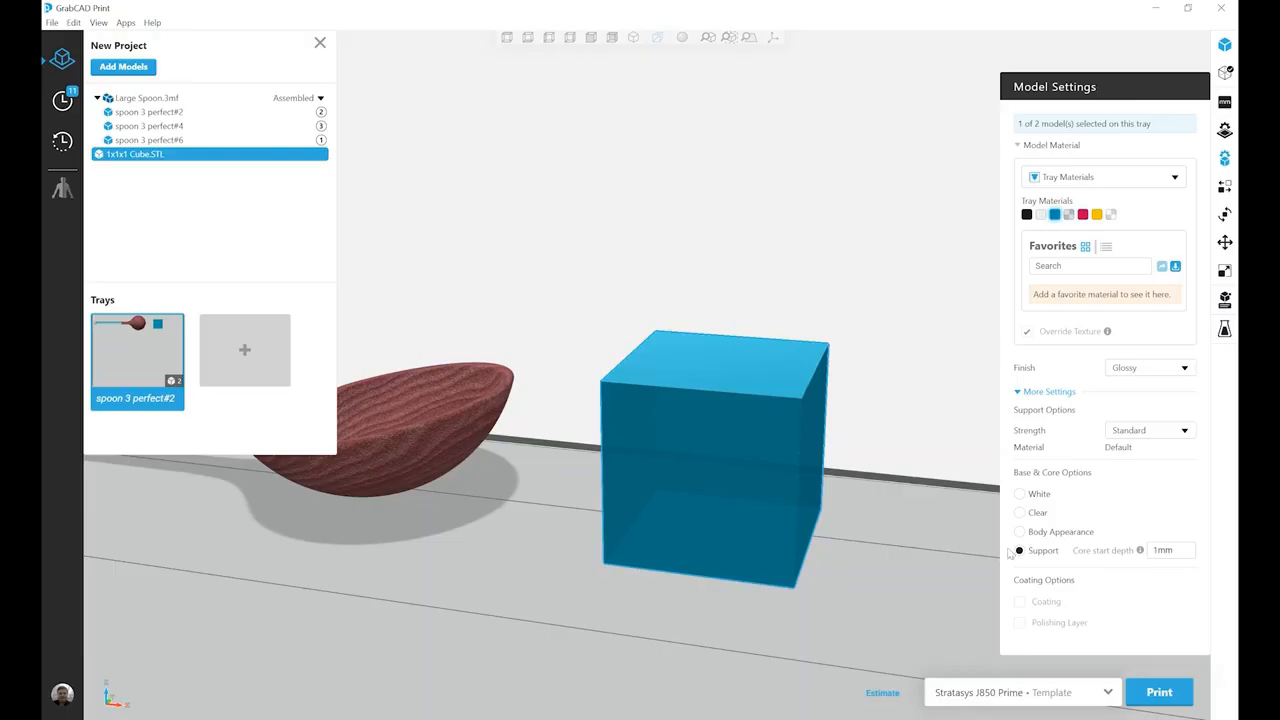
# Set the cube's finish to Matte and its core to White
pyautogui.click(1143, 369)
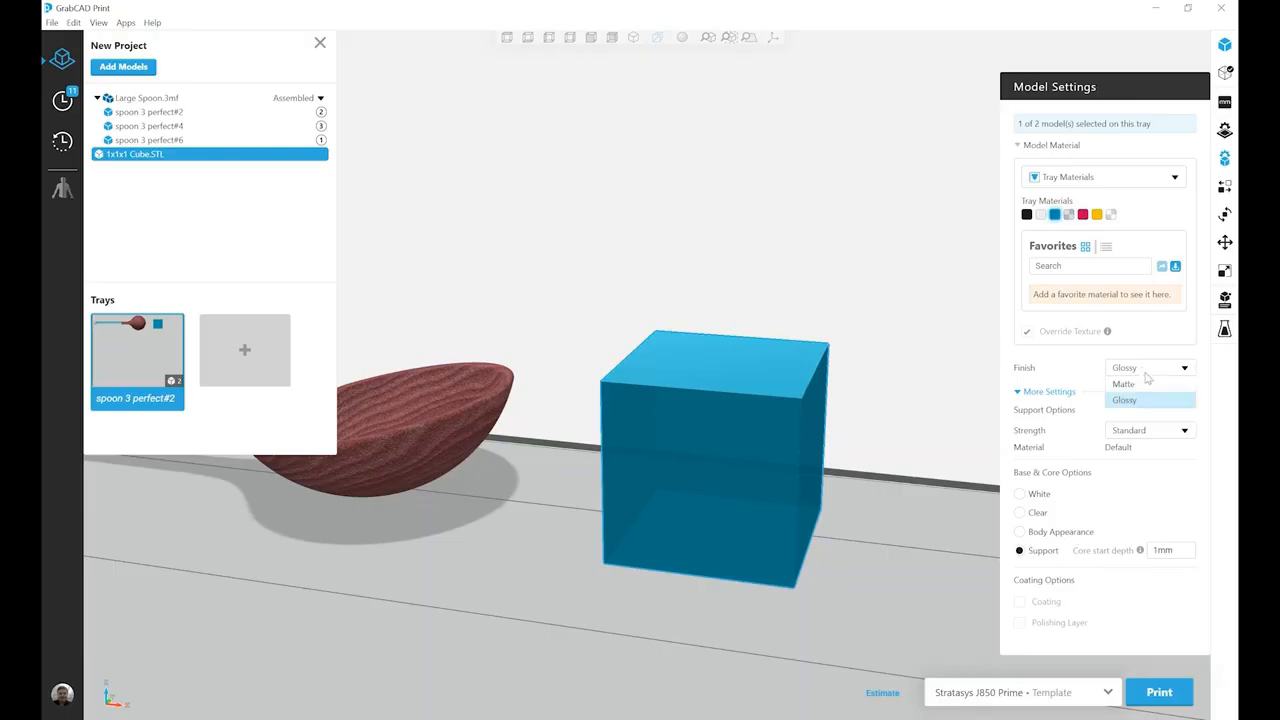
pyautogui.click(1146, 386)
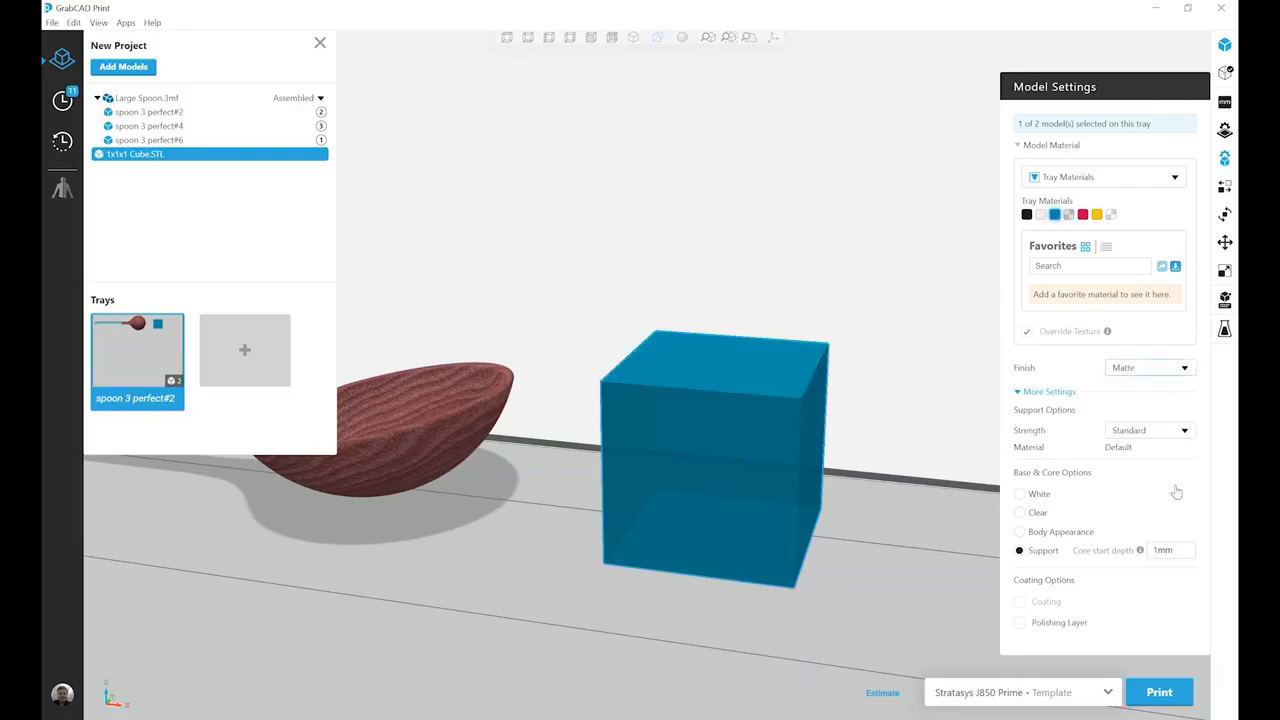
pyautogui.click(1021, 498)
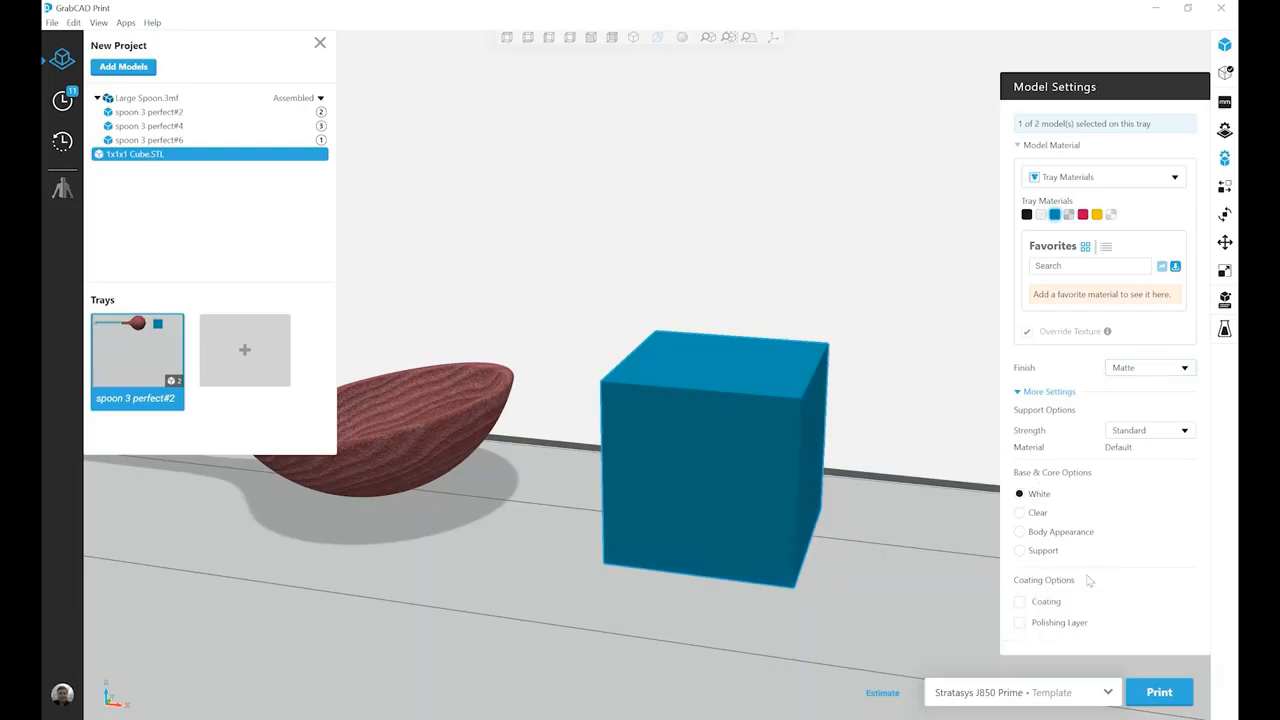
# Enable a 1 mm coating on the cube, look through its material options, and disable the coating again
pyautogui.moveTo(1032, 610)
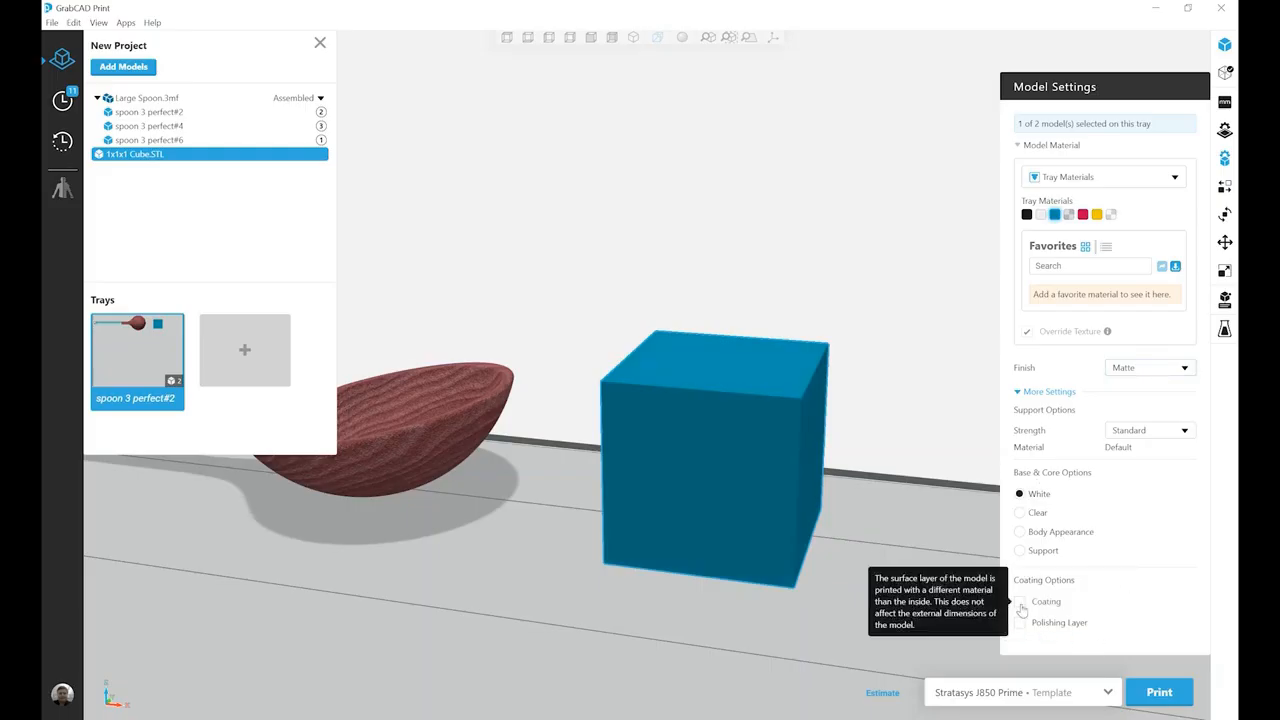
pyautogui.click(1020, 603)
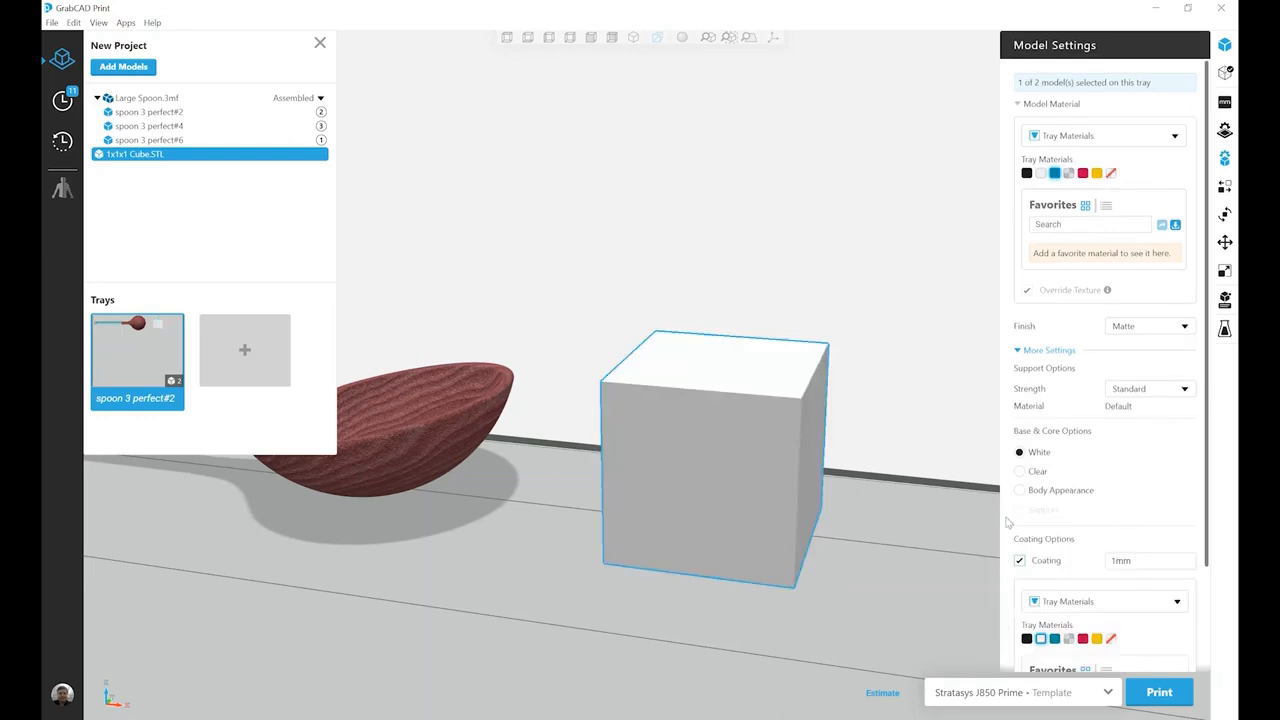
pyautogui.scroll(-2, 1020, 566)
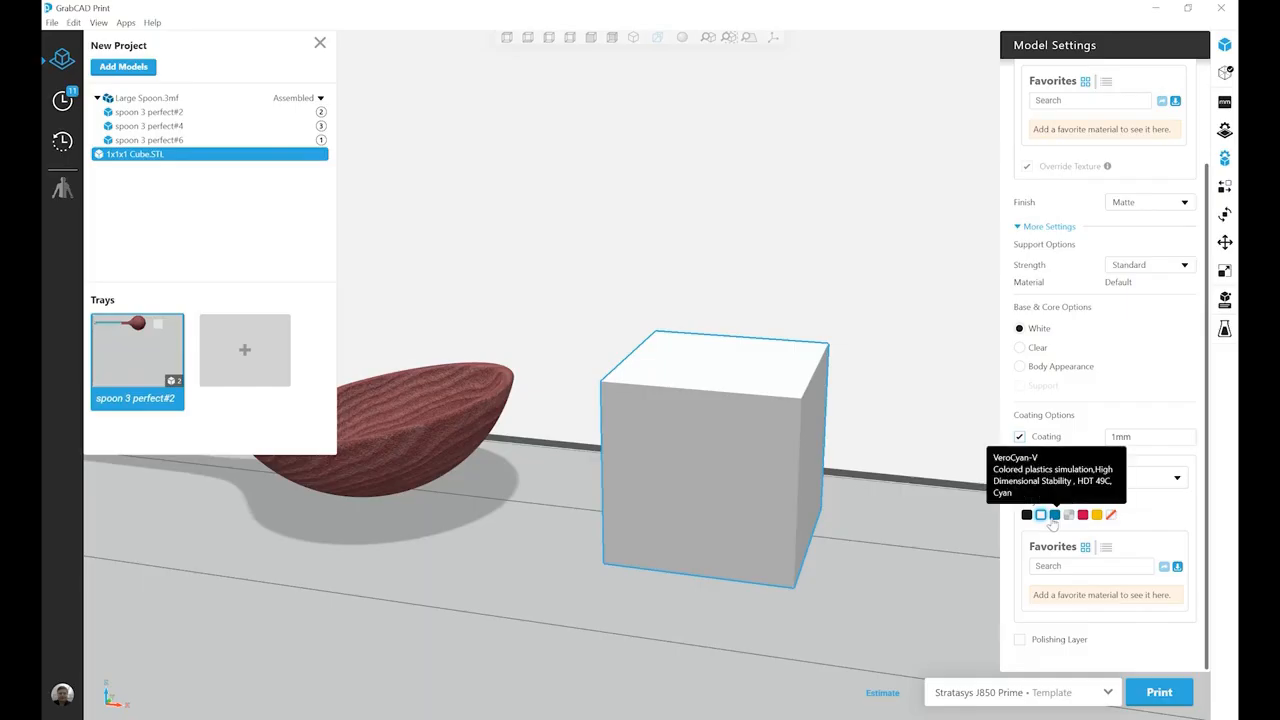
pyautogui.click(1086, 442)
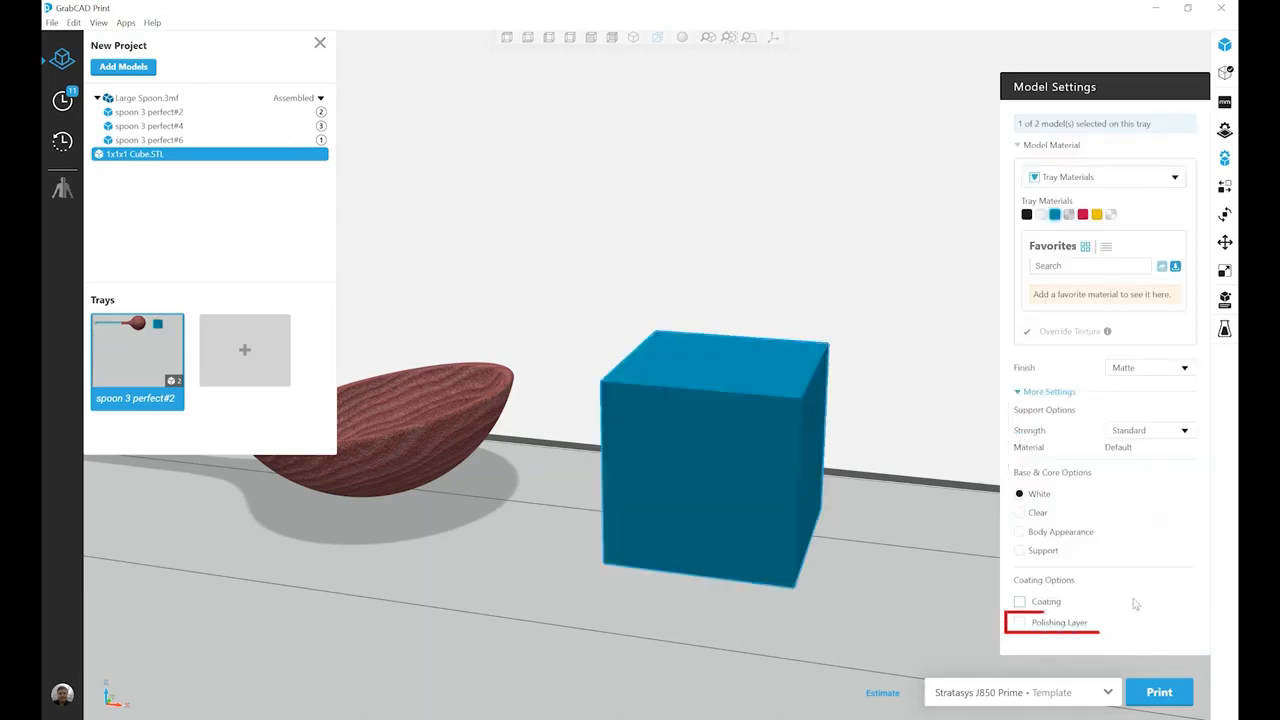
# Enable a 0.5 mm polishing layer on the cube
pyautogui.click(1019, 624)
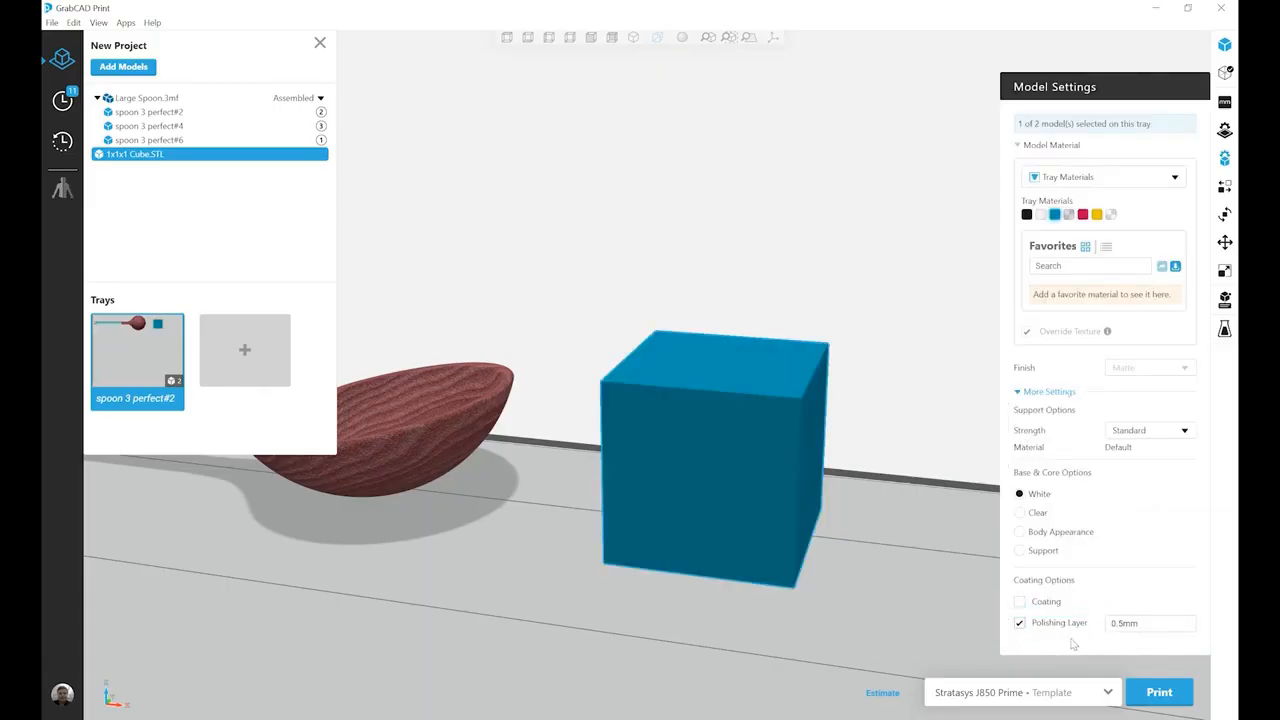